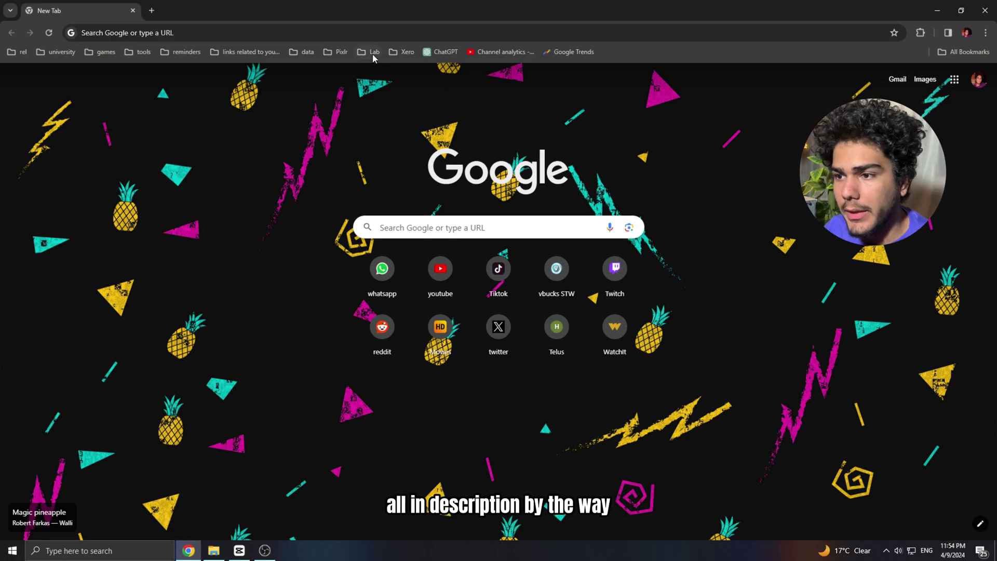
Open the bookmarked AI tool sites from the Lab folder and create a blank Instagram Reel design in Canva.
{"action": "left_click", "coordinate": [372, 53]}
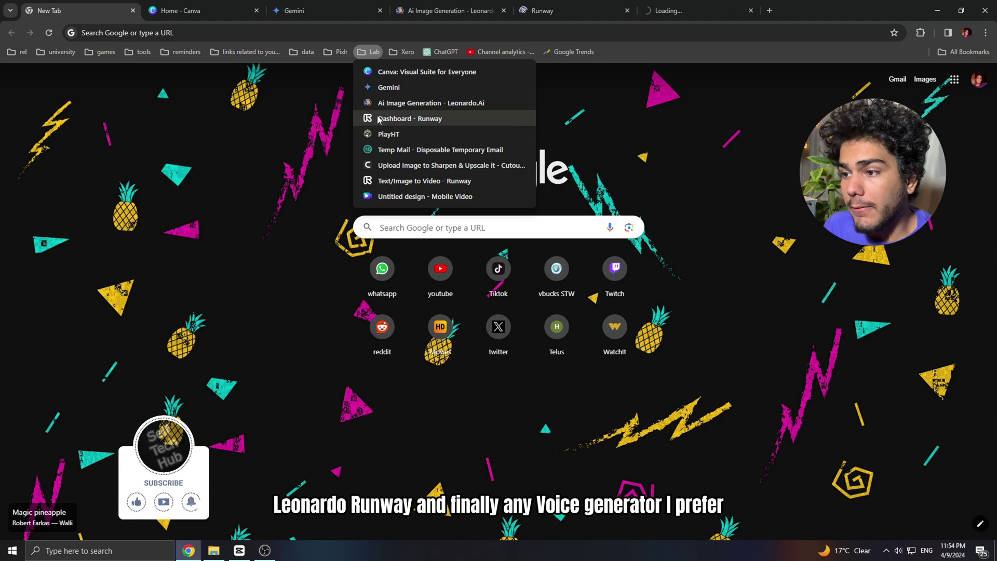
{"action": "mouse_move", "coordinate": [245, 52]}
{"action": "left_click", "coordinate": [216, 9]}
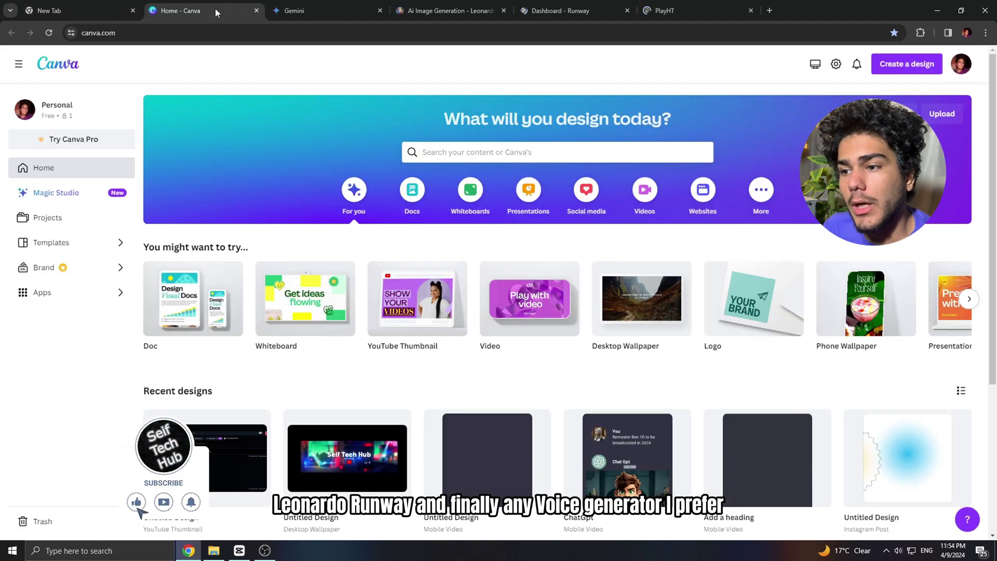
{"action": "scroll", "coordinate": [384, 331], "scroll_direction": "right", "scroll_amount": 5}
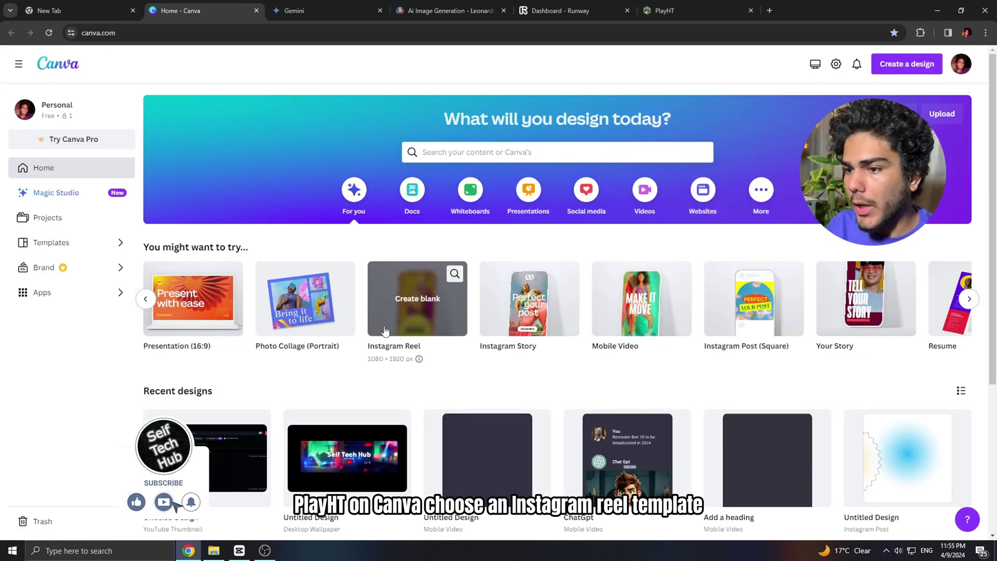
{"action": "left_click", "coordinate": [384, 331]}
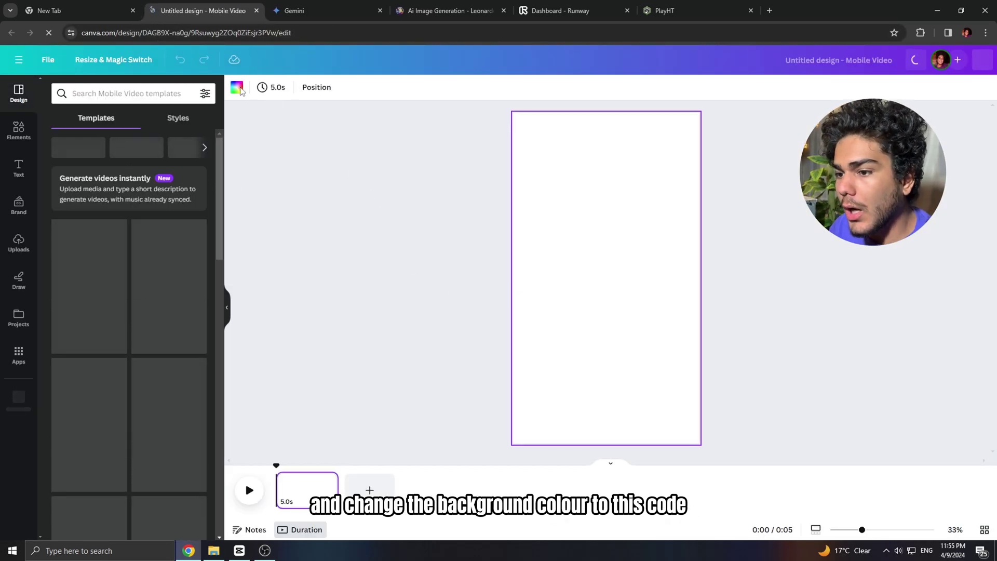
Set the page's background colour to #333242.
{"action": "left_click", "coordinate": [236, 87]}
{"action": "left_click", "coordinate": [57, 150]}
{"action": "type", "text": "#333242"}
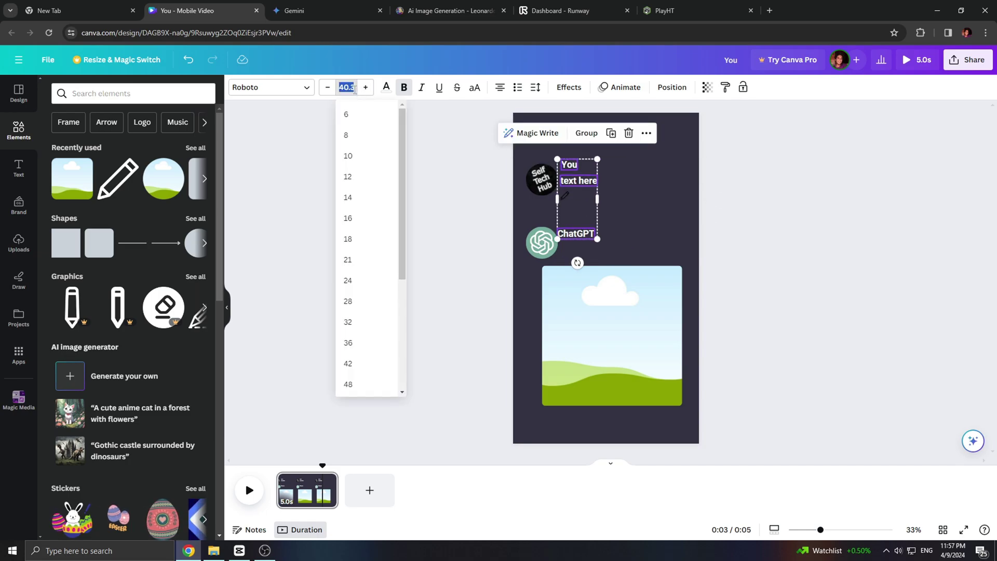
Duplicate the finished chat template page three times.
{"action": "left_click", "coordinate": [727, 356]}
{"action": "right_click", "coordinate": [318, 506]}
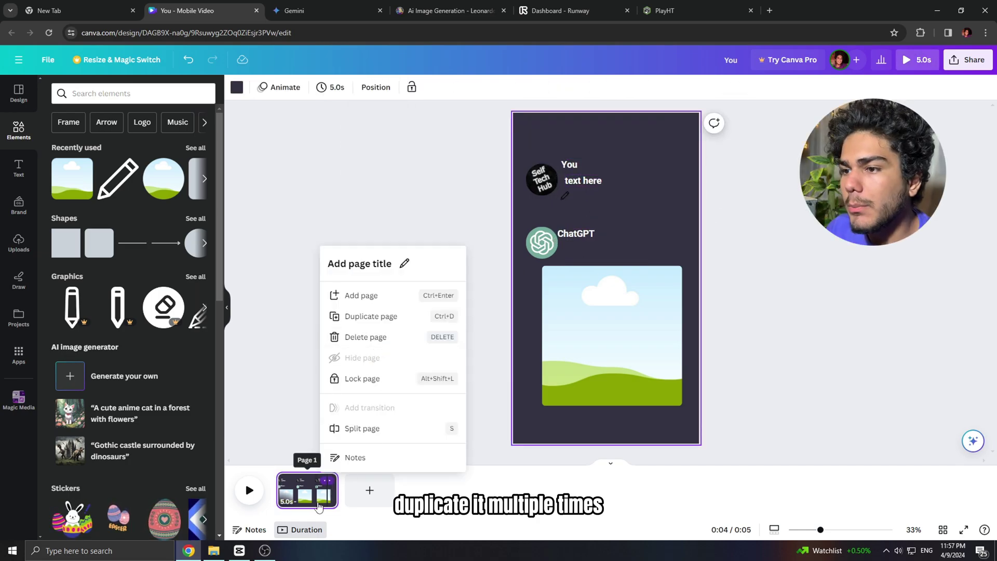
{"action": "key", "text": "ctrl+d"}
{"action": "key", "text": "ctrl+d"}
{"action": "key", "text": "ctrl+d"}
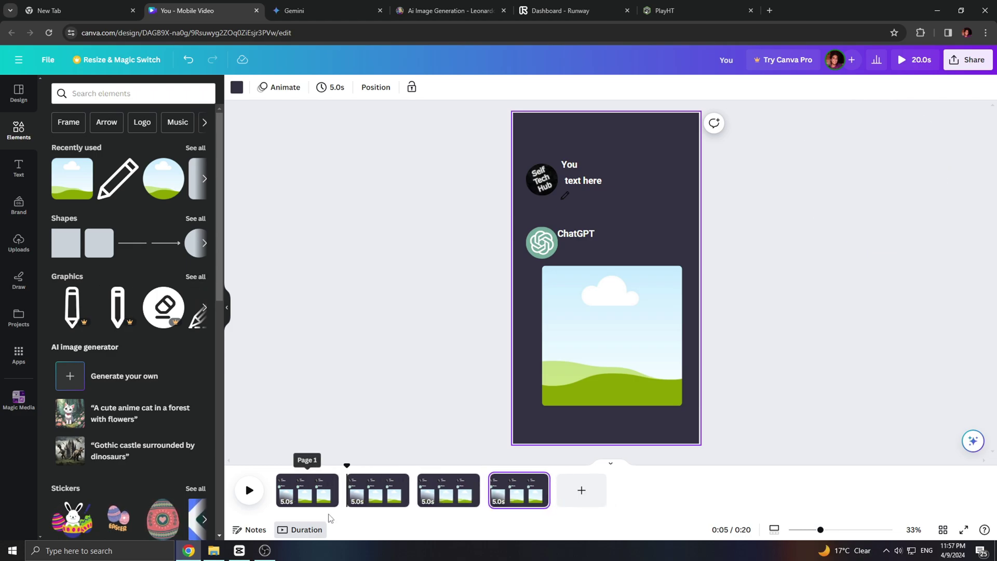
Add Slide transitions with an upward direction between the pages.
{"action": "left_click", "coordinate": [19, 169]}
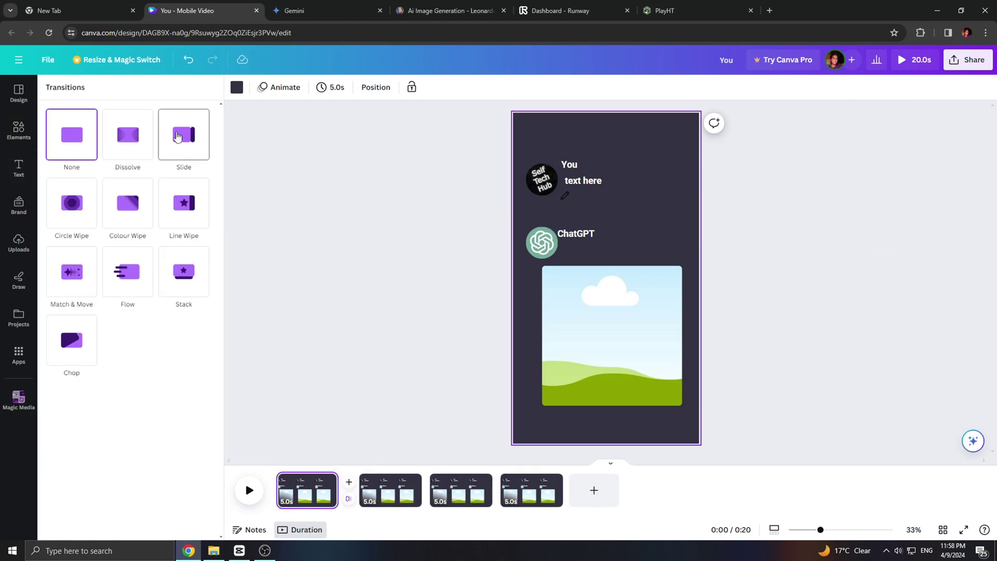
{"action": "left_click", "coordinate": [178, 136]}
{"action": "left_click", "coordinate": [147, 260]}
{"action": "left_click", "coordinate": [408, 491]}
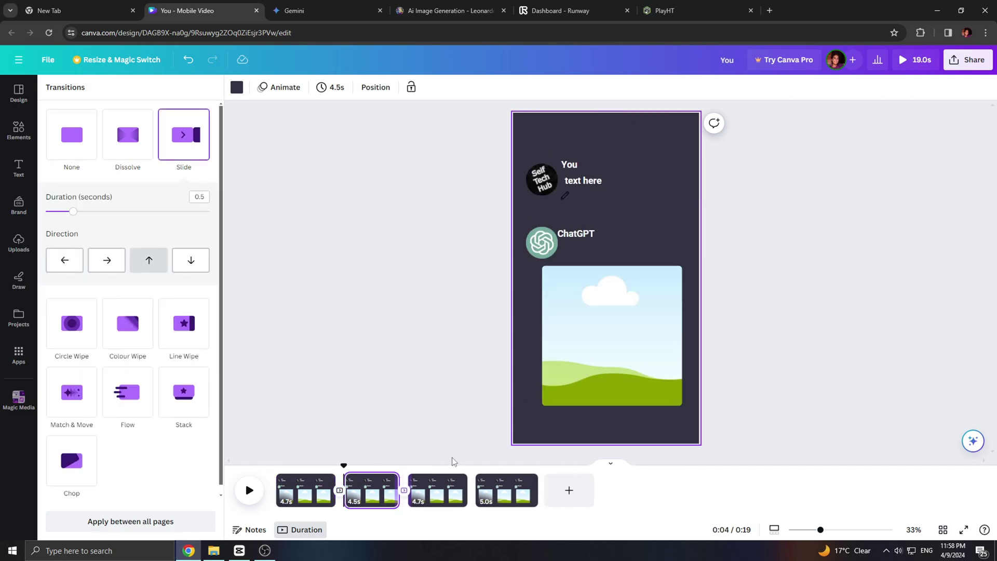
{"action": "left_click", "coordinate": [468, 490]}
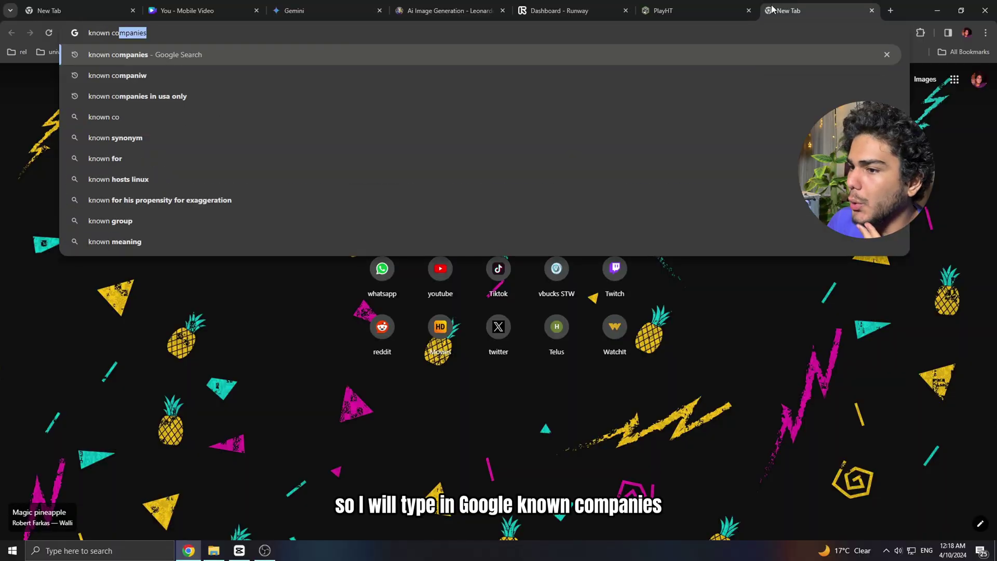
Search Google for "known companies" and view the image results as a reference.
{"action": "key", "text": "Return"}
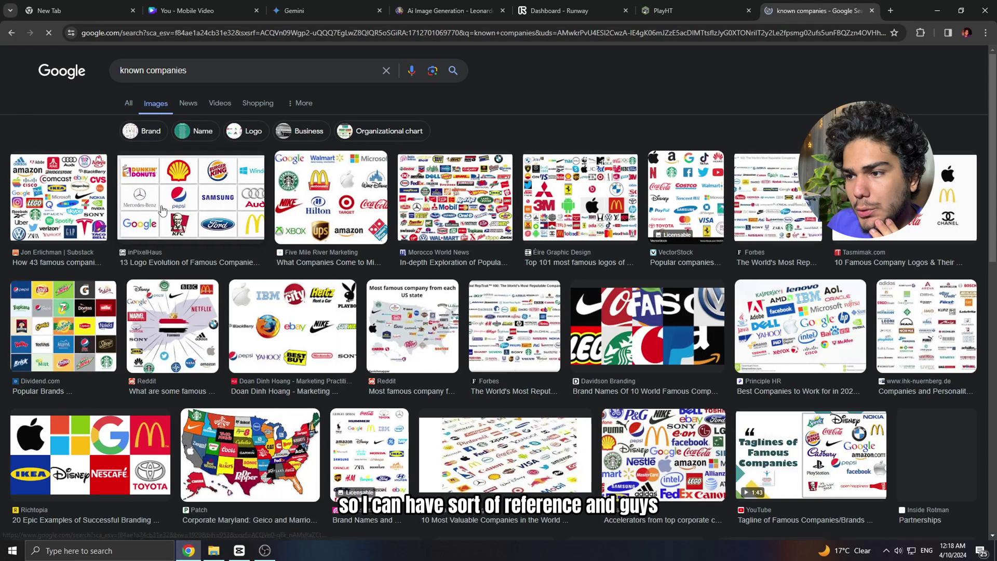
{"action": "left_click", "coordinate": [60, 190]}
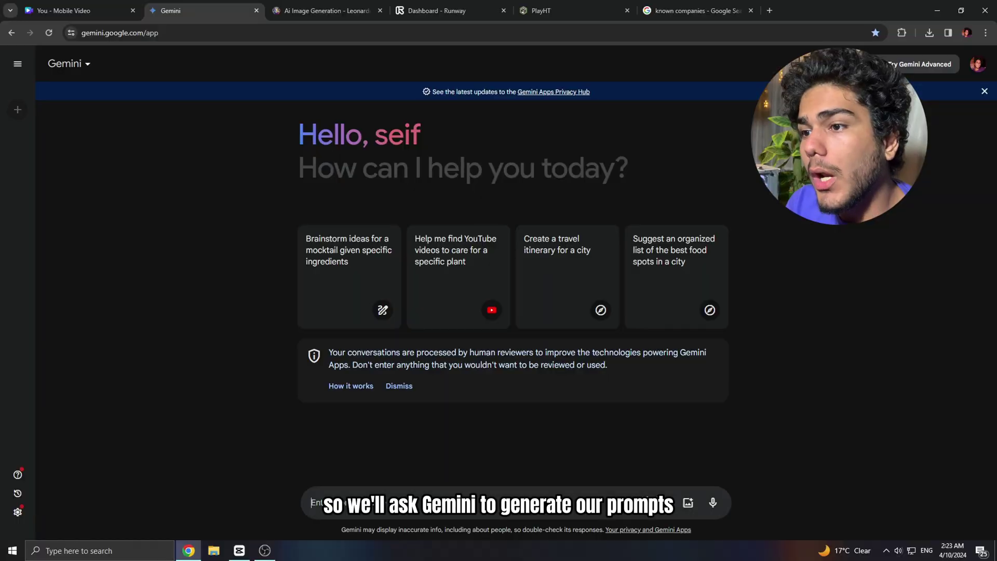
Ask Gemini for 4 short image prompts imagining realistic exterior cars made by MacDonald's, Starbucks, KFC and coca-cola, starting with "imagine if".
{"action": "key", "text": "ctrl+v"}
{"action": "key", "text": "Return"}
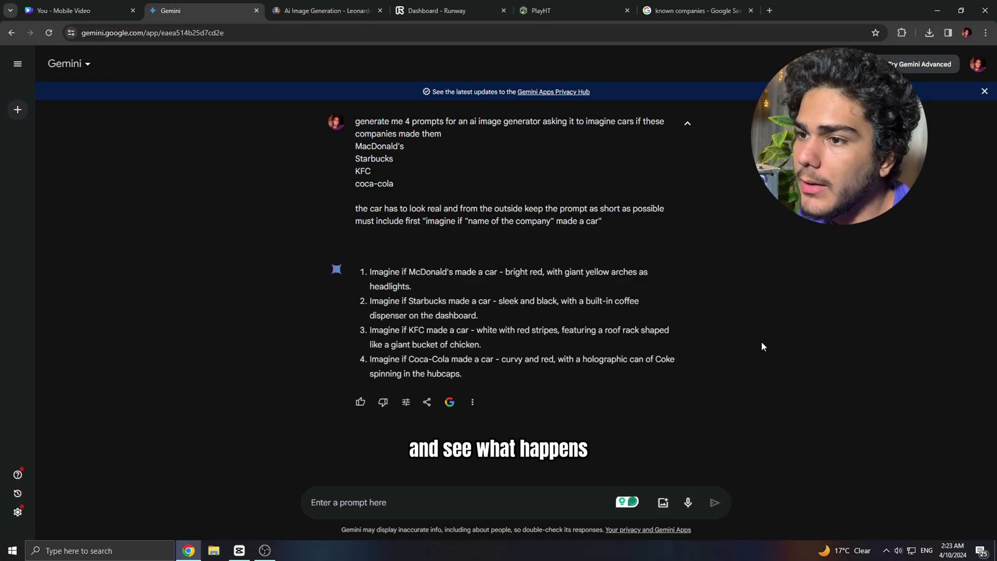
Copy Gemini's McDonald's car prompt into Leonardo.Ai and generate images from it.
{"action": "left_click_drag", "start_coordinate": [413, 287], "coordinate": [364, 273]}
{"action": "key", "text": "ctrl+c"}
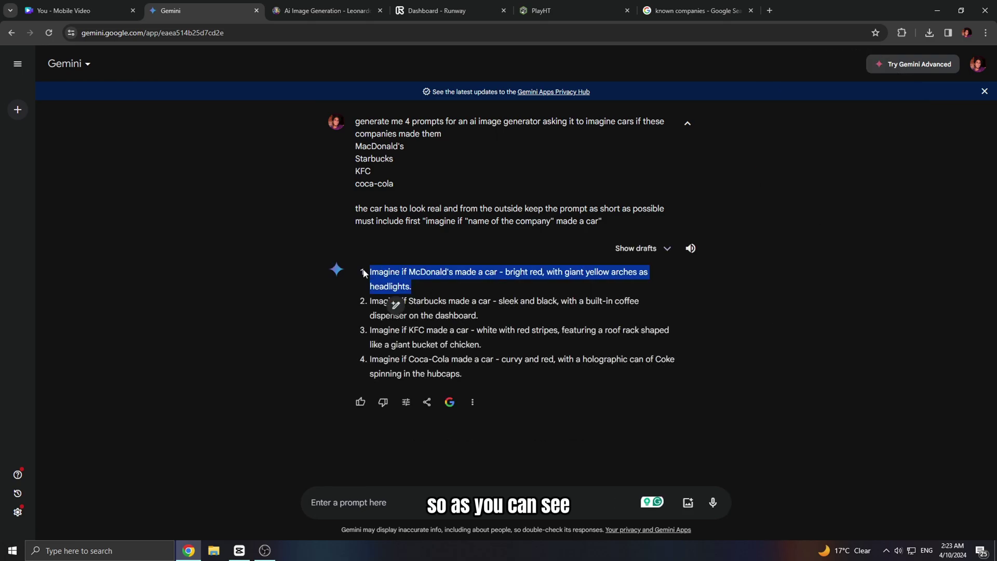
{"action": "left_click", "coordinate": [333, 6]}
{"action": "key", "text": "ctrl+v"}
{"action": "key", "text": "Return"}
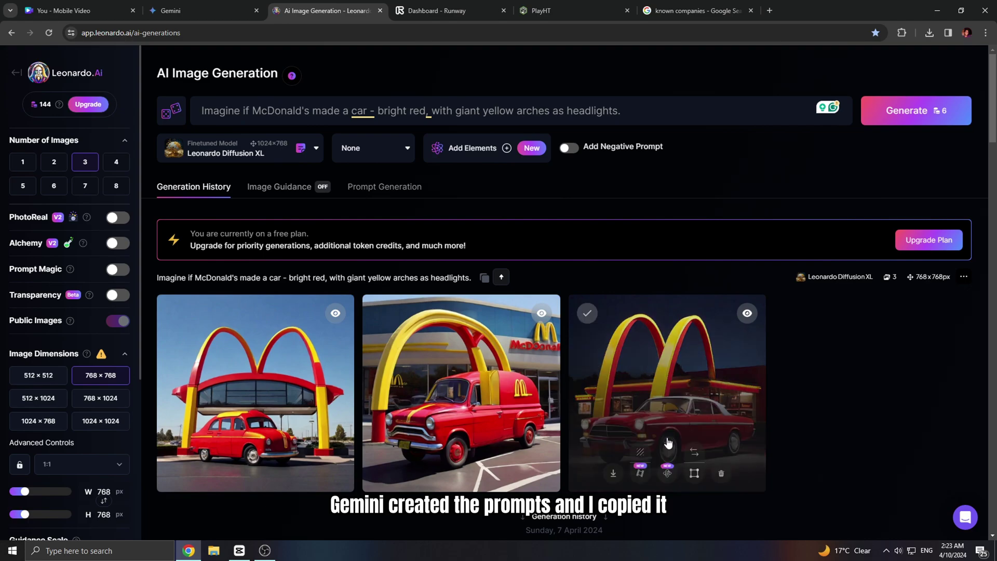
Download the third McDonald's car image to the Desktop.
{"action": "left_click", "coordinate": [614, 474]}
{"action": "left_click", "coordinate": [36, 180]}
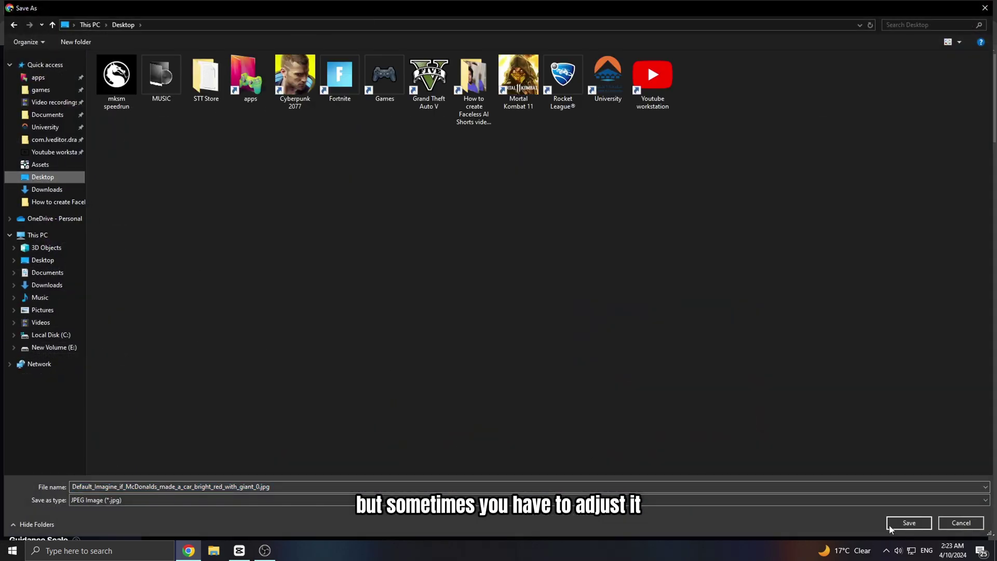
{"action": "left_click", "coordinate": [908, 522]}
Generate images in Leonardo.Ai from Gemini's Starbucks prompt for a sleek black car with a built-in coffee dispenser.
{"action": "key", "text": "ctrl+shift+Tab"}
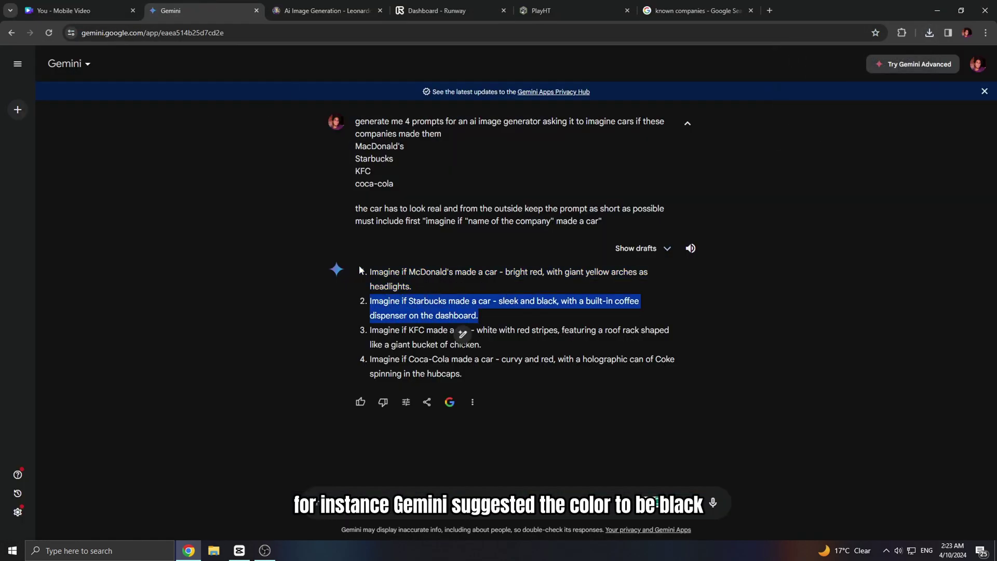
{"action": "key", "text": "ctrl+Tab"}
{"action": "key", "text": "ctrl+a"}
{"action": "type", "text": "Imagine if Starbucks made a car - sleek and black, with a built-in coffee dispenser on the dashboard."}
{"action": "left_click", "coordinate": [916, 110]}
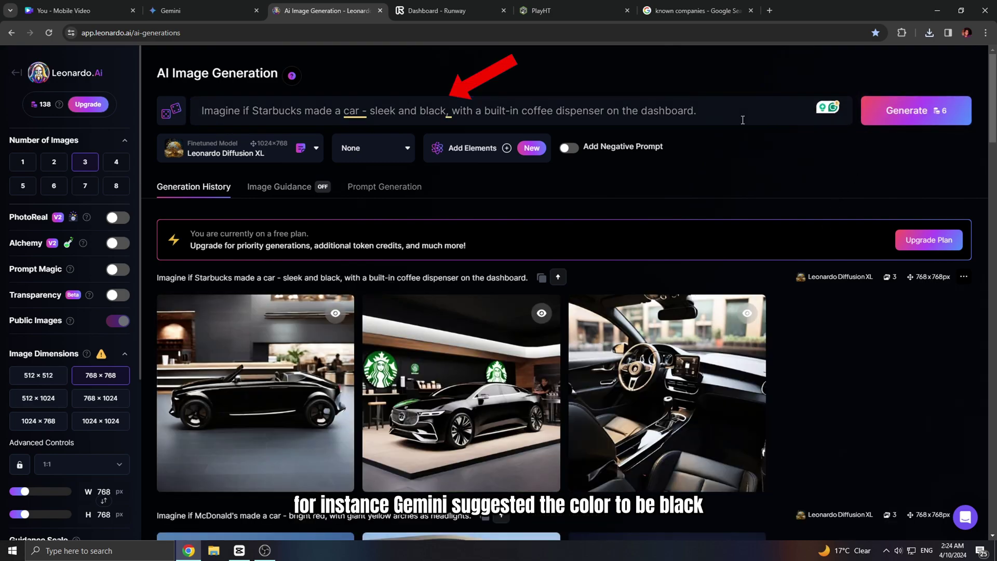
Append "green car" to the Starbucks prompt, generate new images and download the third one.
{"action": "left_click", "coordinate": [741, 116]}
{"action": "type", "text": "green car"}
{"action": "left_click", "coordinate": [916, 110]}
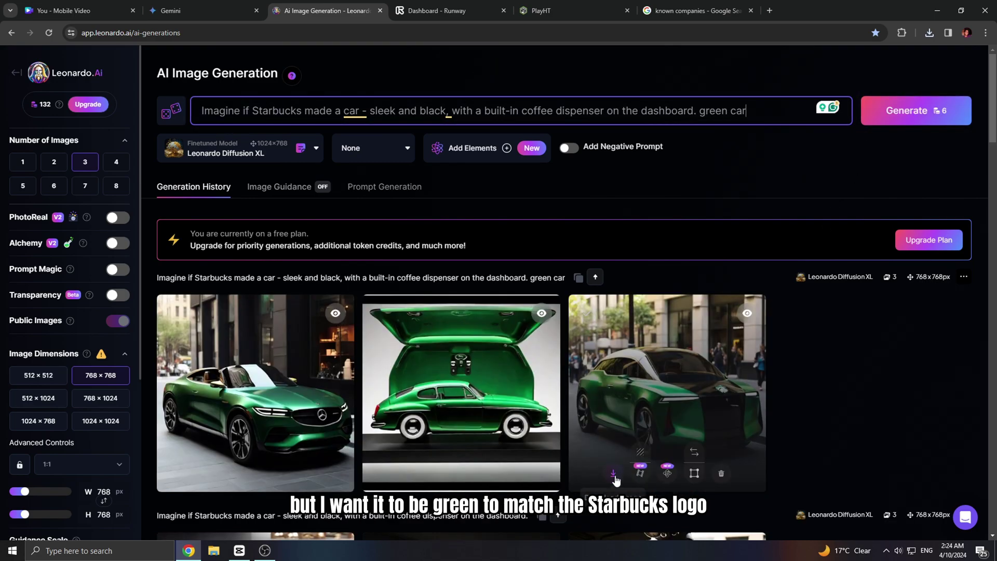
{"action": "left_click", "coordinate": [638, 472]}
{"action": "left_click", "coordinate": [903, 521]}
Copy Gemini's KFC car prompt into Leonardo.Ai and generate images from it.
{"action": "left_click", "coordinate": [170, 10]}
{"action": "left_click", "coordinate": [483, 351]}
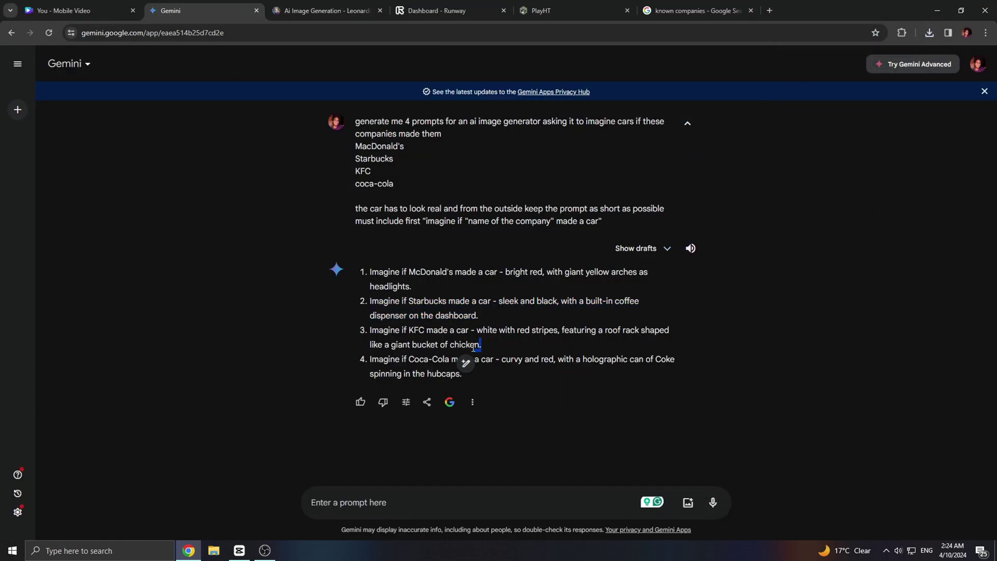
{"action": "key", "text": "ctrl+c"}
{"action": "left_click", "coordinate": [327, 10]}
{"action": "key", "text": "ctrl+a"}
{"action": "key", "text": "ctrl+v"}
{"action": "left_click", "coordinate": [916, 110]}
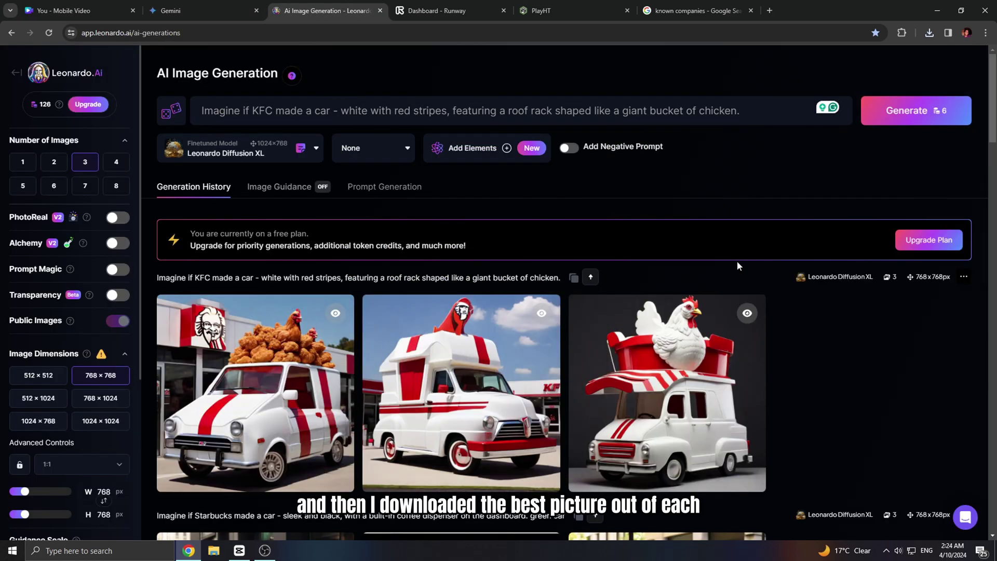
Open the first KFC car image at full size and download it to the Desktop.
{"action": "left_click", "coordinate": [251, 467]}
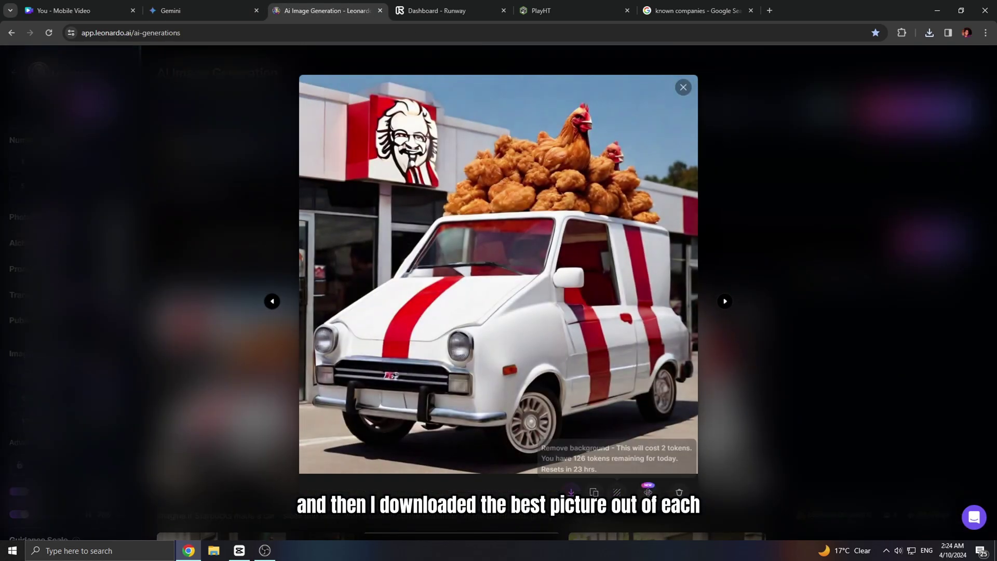
{"action": "left_click", "coordinate": [571, 491]}
{"action": "left_click", "coordinate": [897, 523]}
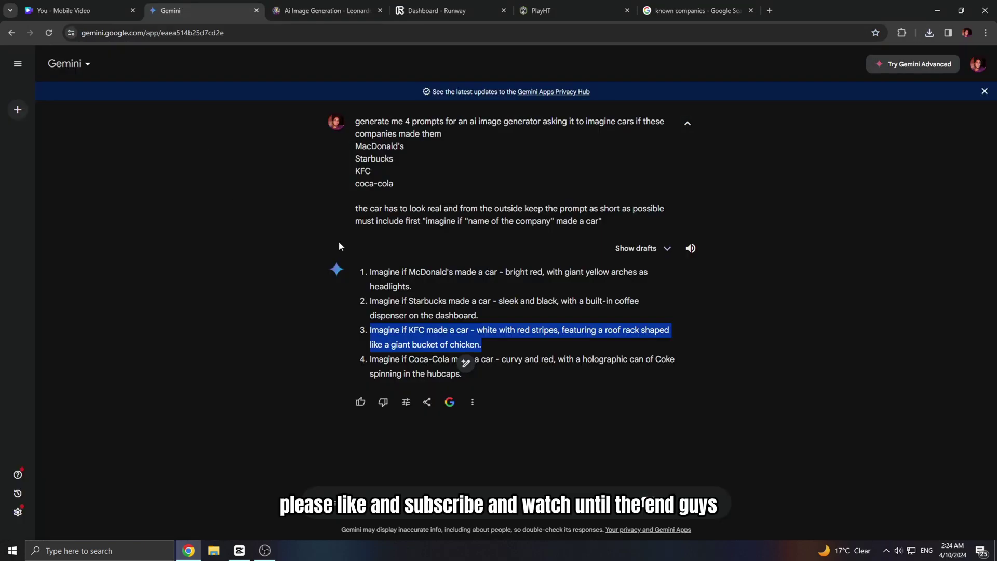
Copy Gemini's Coca-Cola car prompt into Leonardo.Ai and generate images from it.
{"action": "key", "text": "ctrl+c"}
{"action": "left_click", "coordinate": [326, 10]}
{"action": "key", "text": "ctrl+a"}
{"action": "key", "text": "ctrl+v"}
{"action": "left_click", "coordinate": [916, 110]}
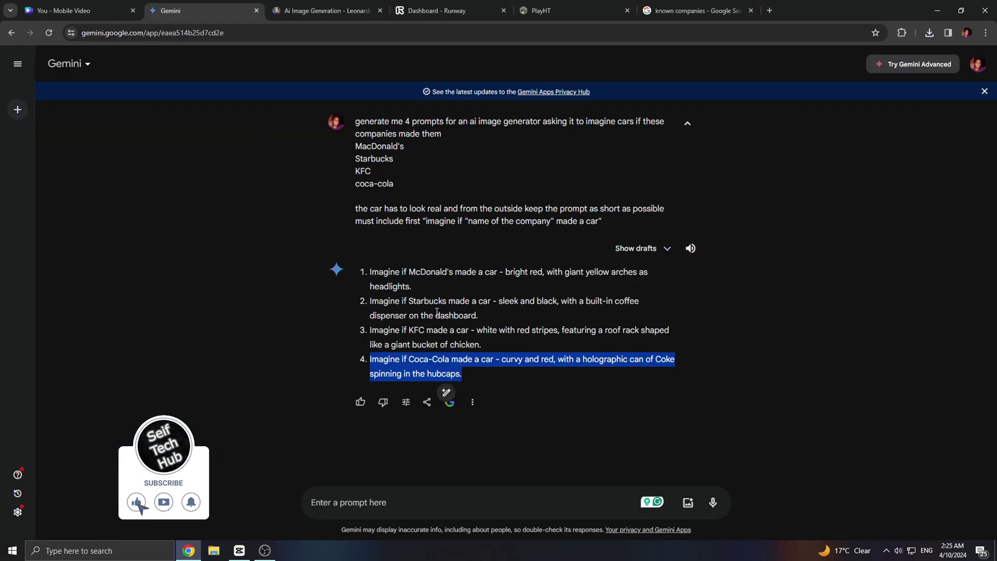
Copy Gemini's Starbucks car prompt again and put it in Leonardo.Ai's prompt field.
{"action": "left_click_drag", "start_coordinate": [482, 317], "coordinate": [402, 300]}
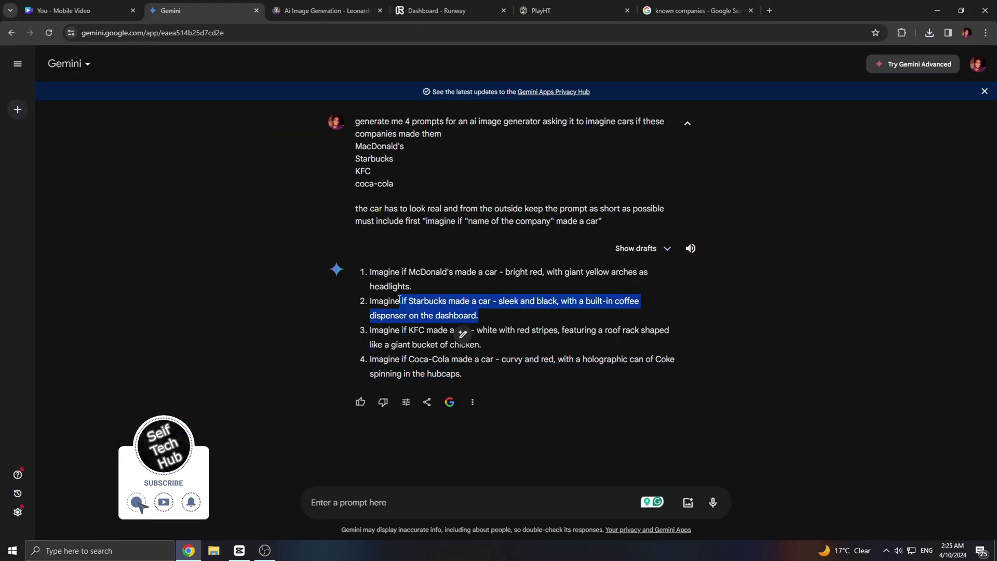
{"action": "key", "text": "ctrl+c"}
{"action": "left_click", "coordinate": [326, 10]}
{"action": "key", "text": "ctrl+a"}
{"action": "key", "text": "ctrl+v"}
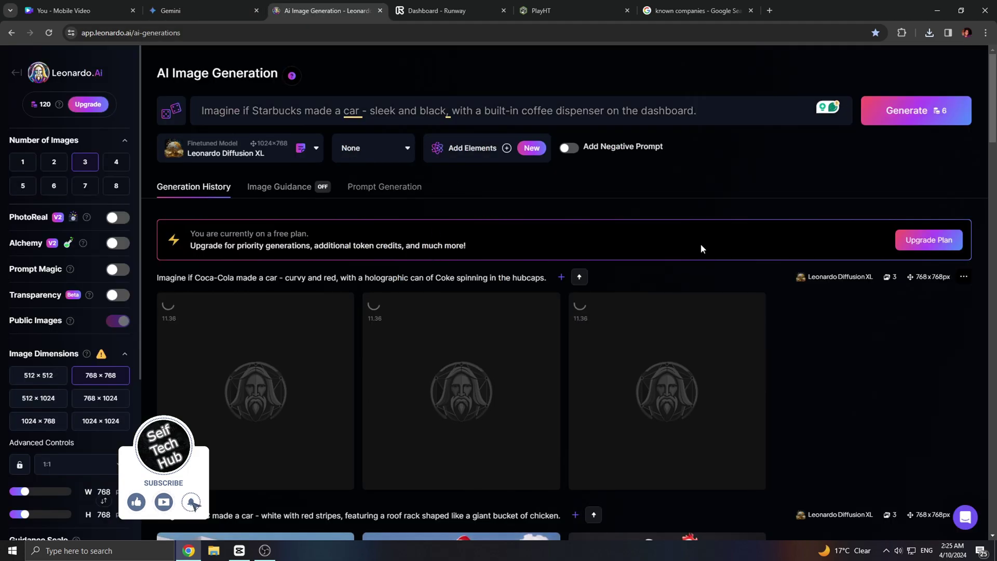
Download the third Coca-Cola car image to the Desktop.
{"action": "left_click", "coordinate": [613, 472]}
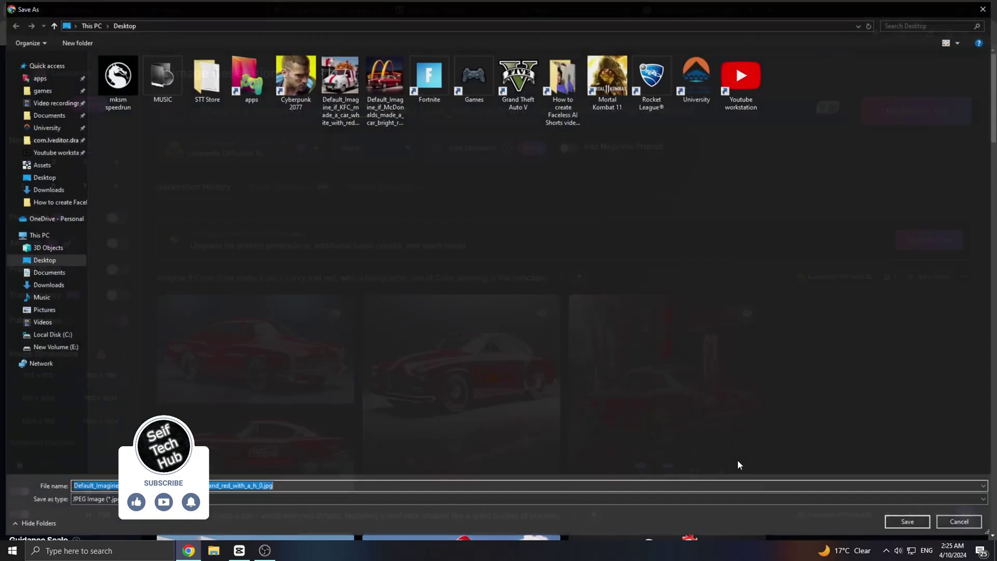
{"action": "key", "text": "Return"}
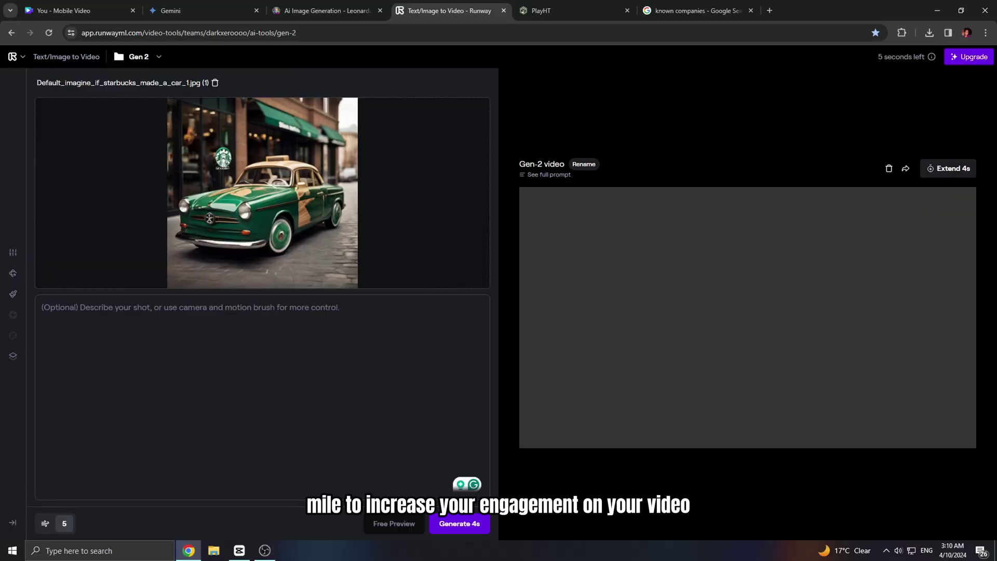
{"action": "left_click", "coordinate": [636, 425]}
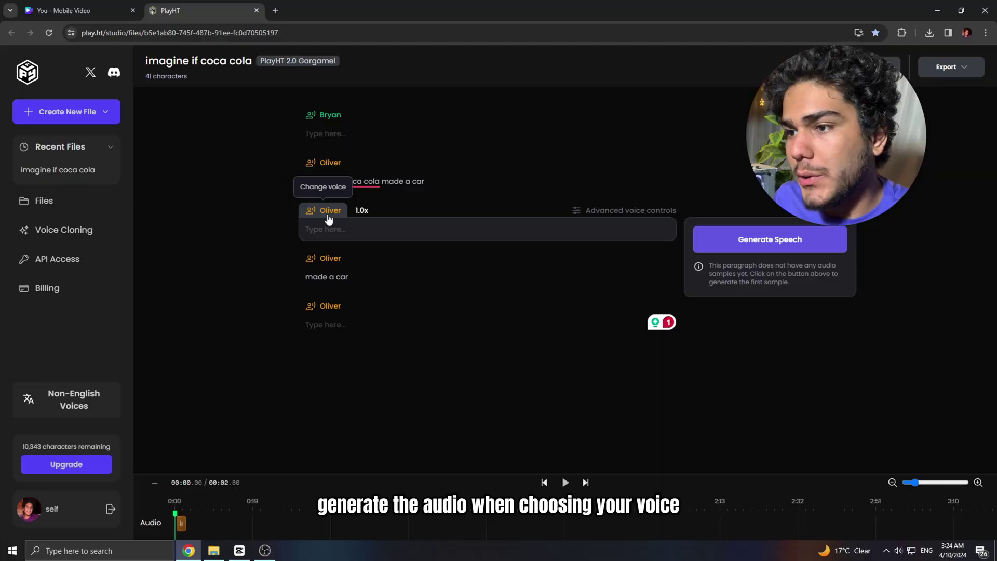
Open the voice selection for the empty third paragraph in PlayHT and browse the pre-made voices.
{"action": "left_click", "coordinate": [327, 217]}
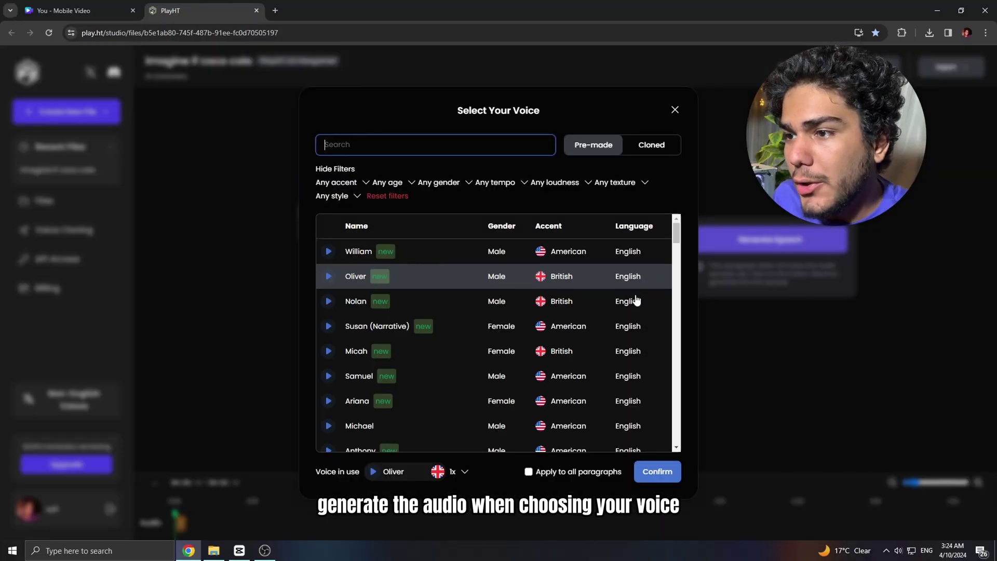
{"action": "left_click_drag", "start_coordinate": [676, 236], "coordinate": [678, 266]}
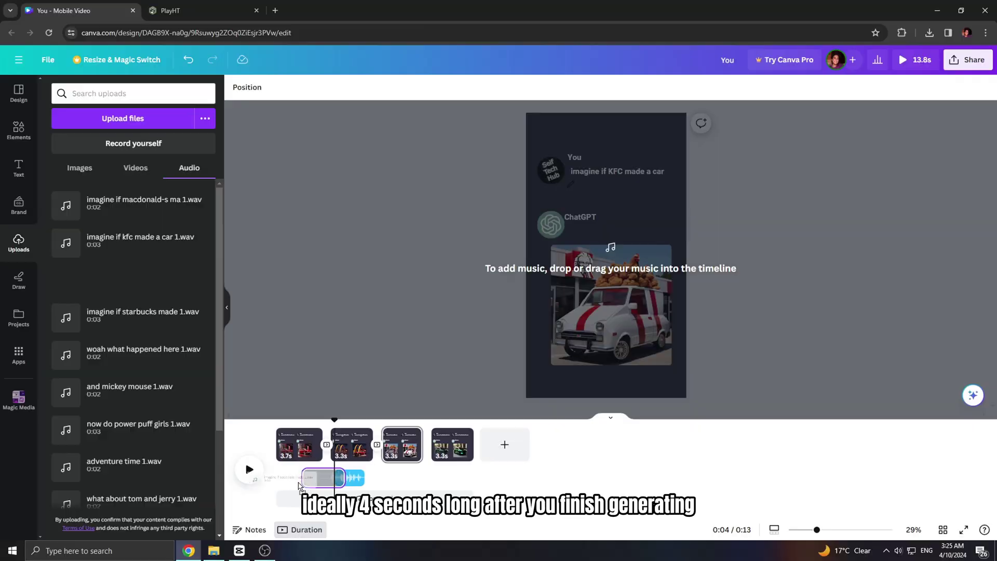
Add the uploaded voiceovers to the Canva timeline, placing "imagine if kfc made a car 1.wav" under the KFC page.
{"action": "left_click_drag", "start_coordinate": [334, 471], "coordinate": [301, 497]}
{"action": "left_click_drag", "start_coordinate": [160, 246], "coordinate": [402, 496]}
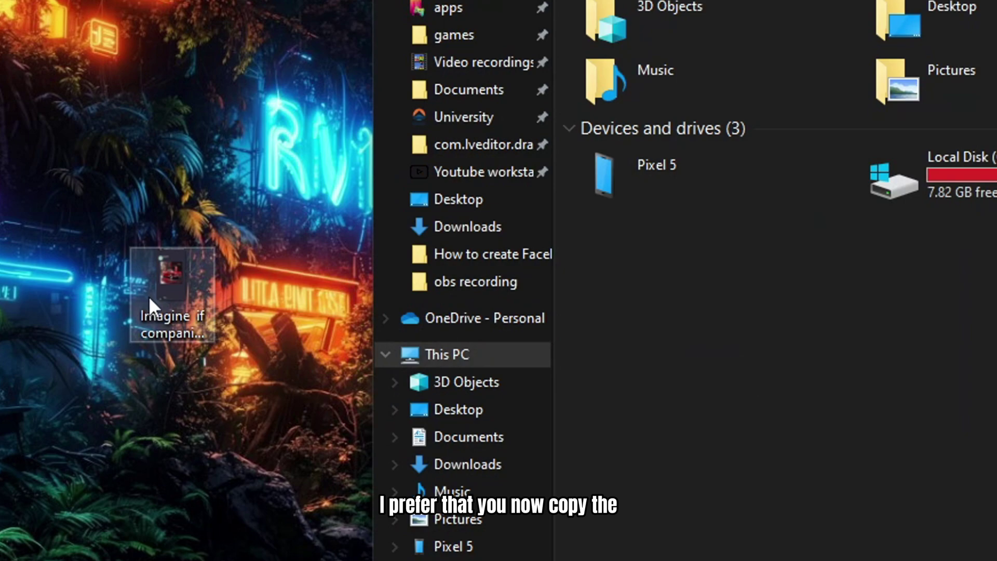
Copy the exported "Imagine if compani..." video from the desktop to the Pixel 5 phone in File Explorer.
{"action": "left_click_drag", "start_coordinate": [148, 296], "coordinate": [663, 183]}
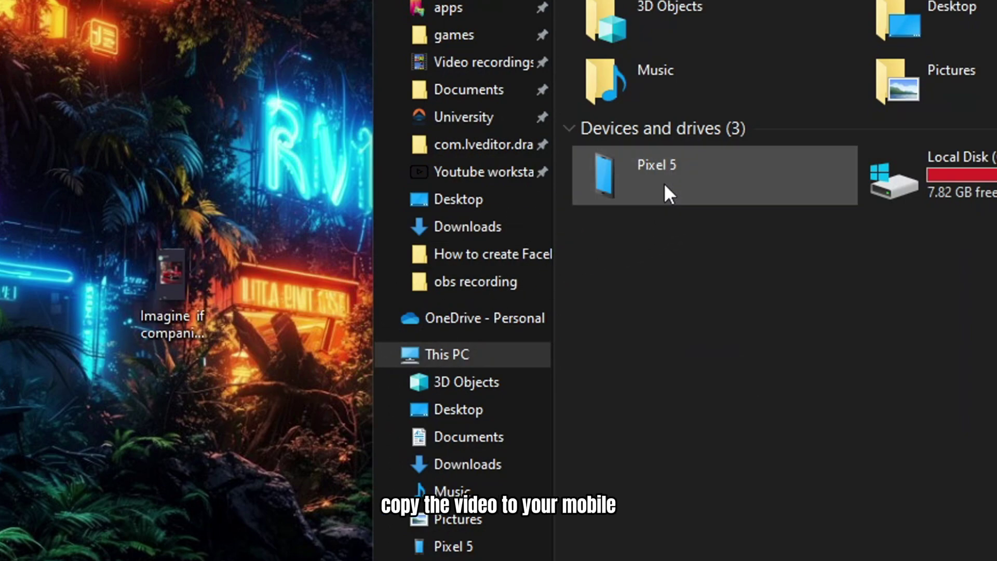